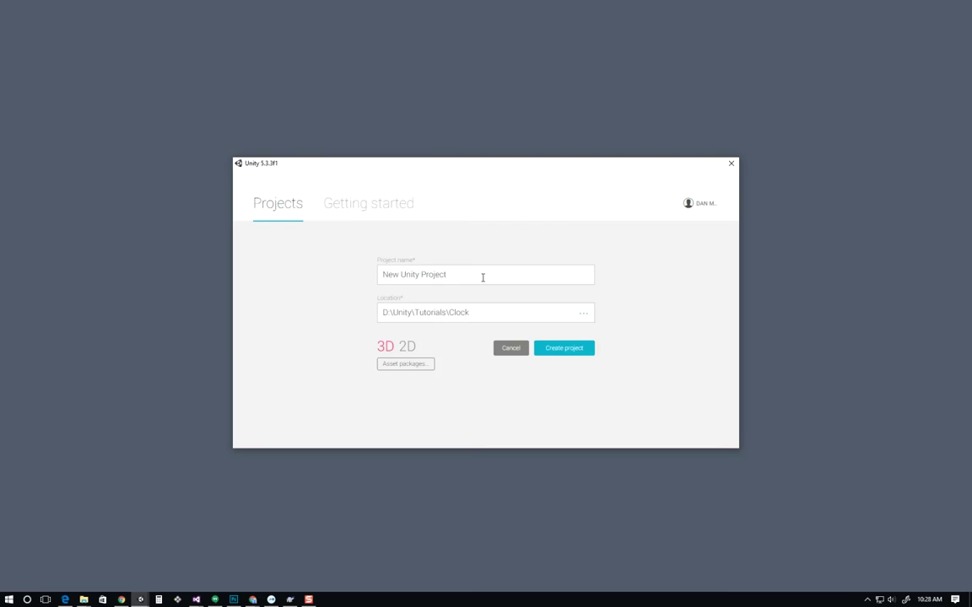
Step: Create a new 3D project named UnityClockTutorial at D:\Unity\Tutorials\Clock
click(462, 274)
drag(463, 273, 379, 272)
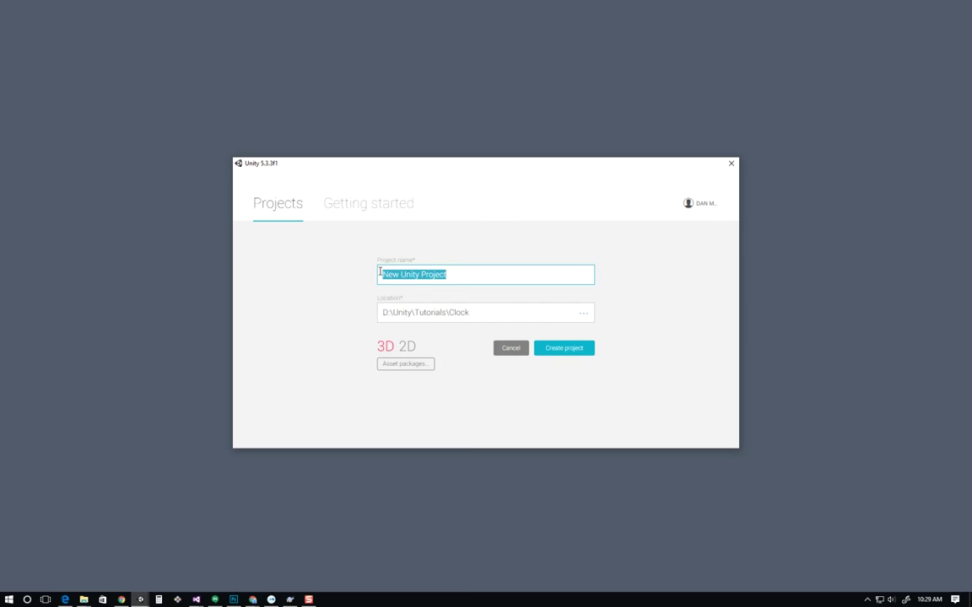
text(Clock)
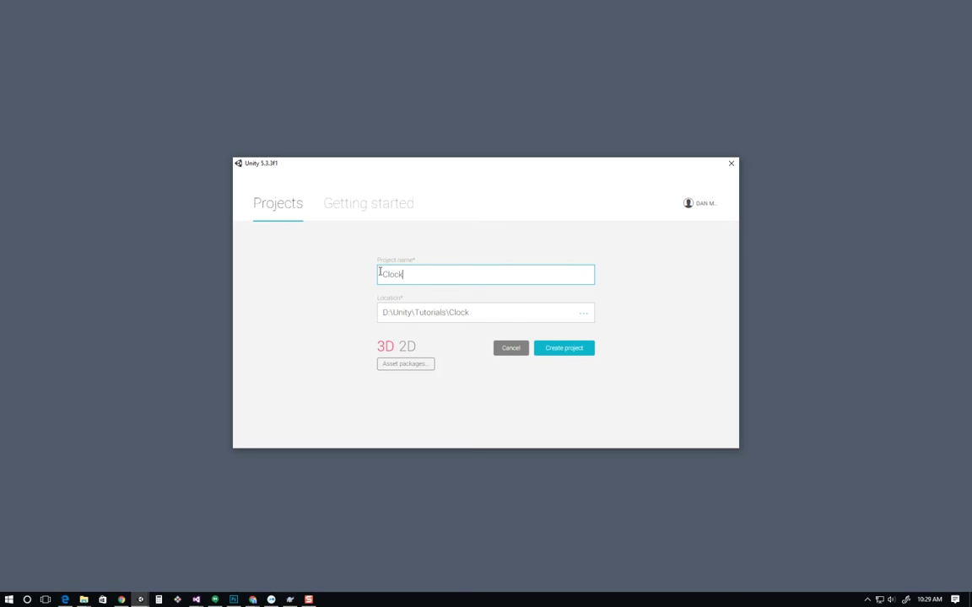
text(Unity)
click(463, 313)
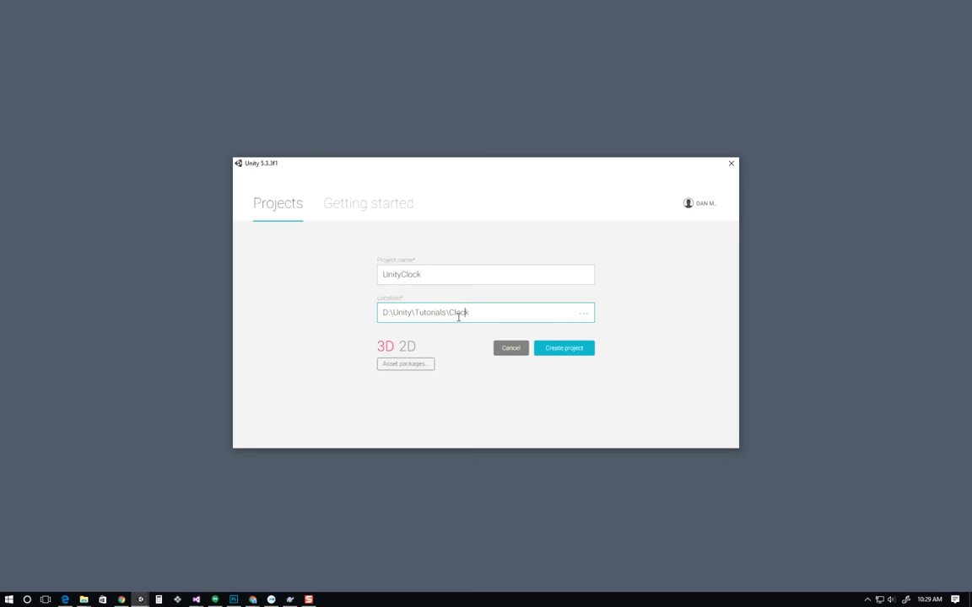
click(449, 282)
text(Tutorial)
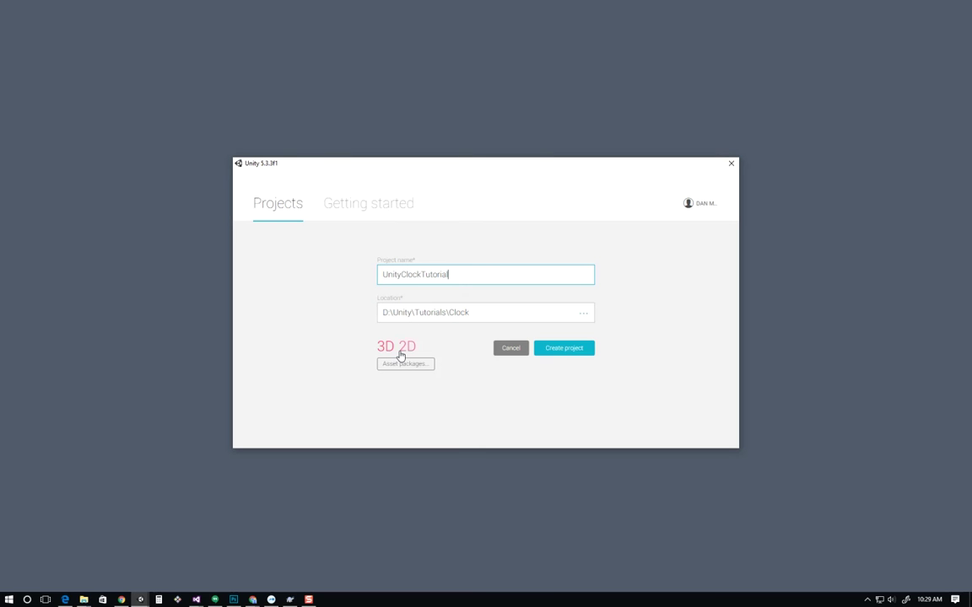
click(564, 350)
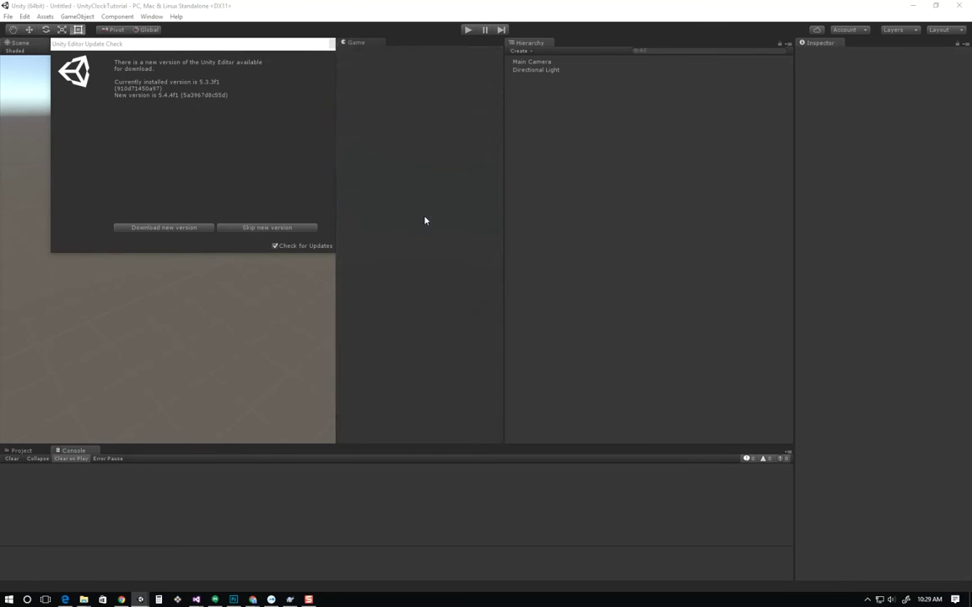
Step: Dismiss the update-check notice, widen the Game view to 620x349, and pan the Scene view
drag(247, 44, 243, 128)
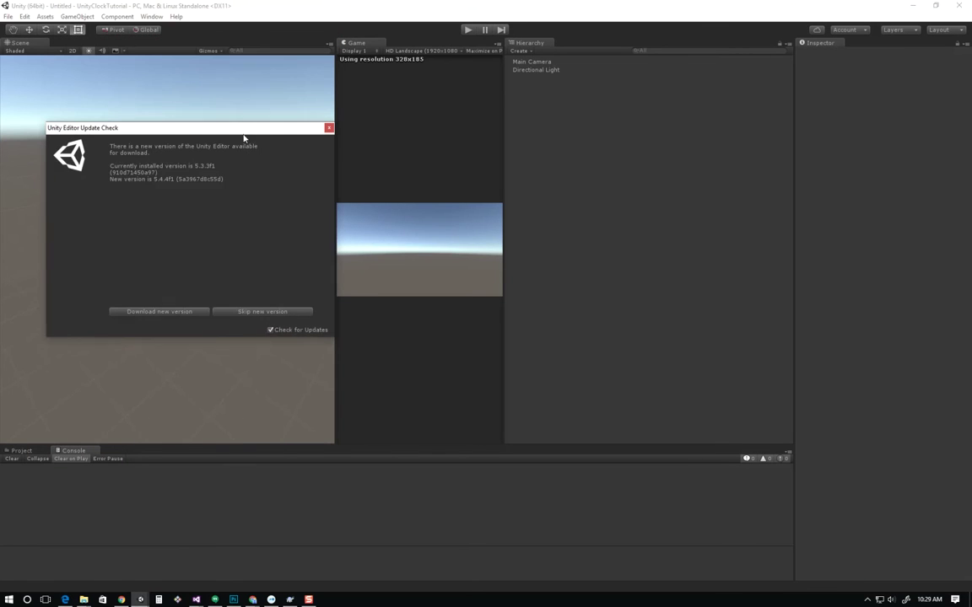
click(331, 128)
drag(503, 127, 652, 160)
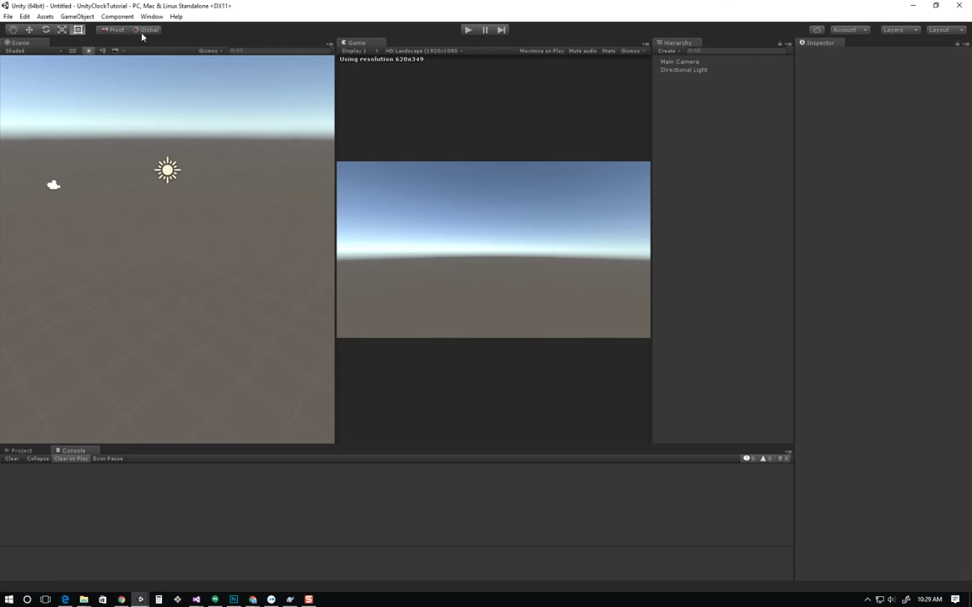
middle_drag(93, 69, 63, 167)
middle_drag(140, 158, 226, 188)
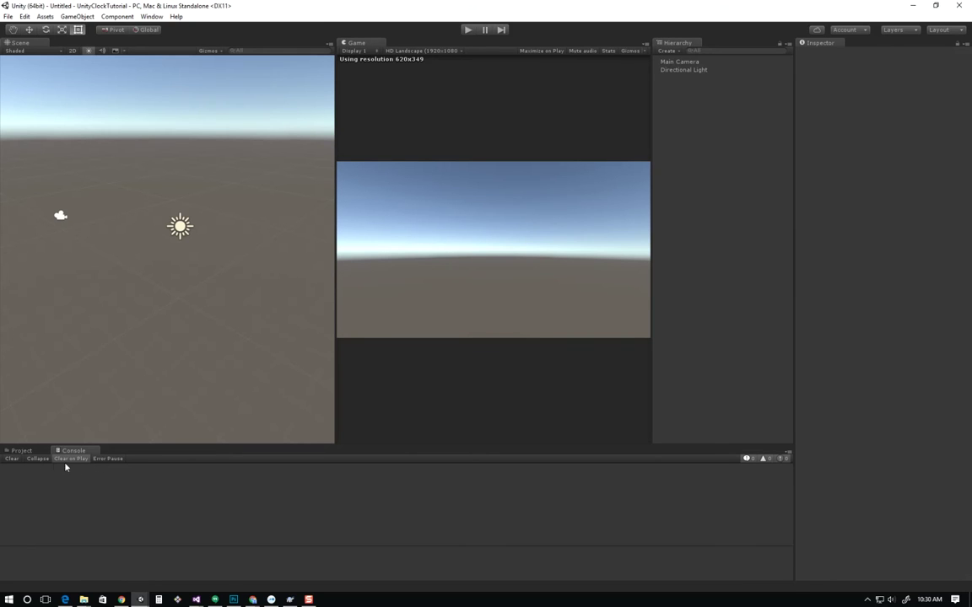
Step: Create Scripts and scenes folders under Assets
click(21, 451)
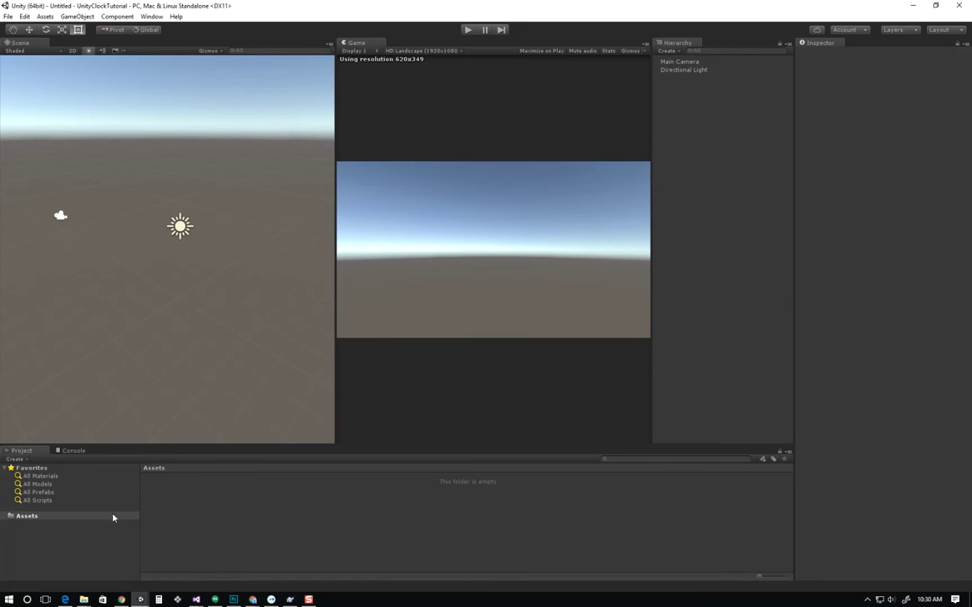
right_click(193, 508)
mouse_move(202, 319)
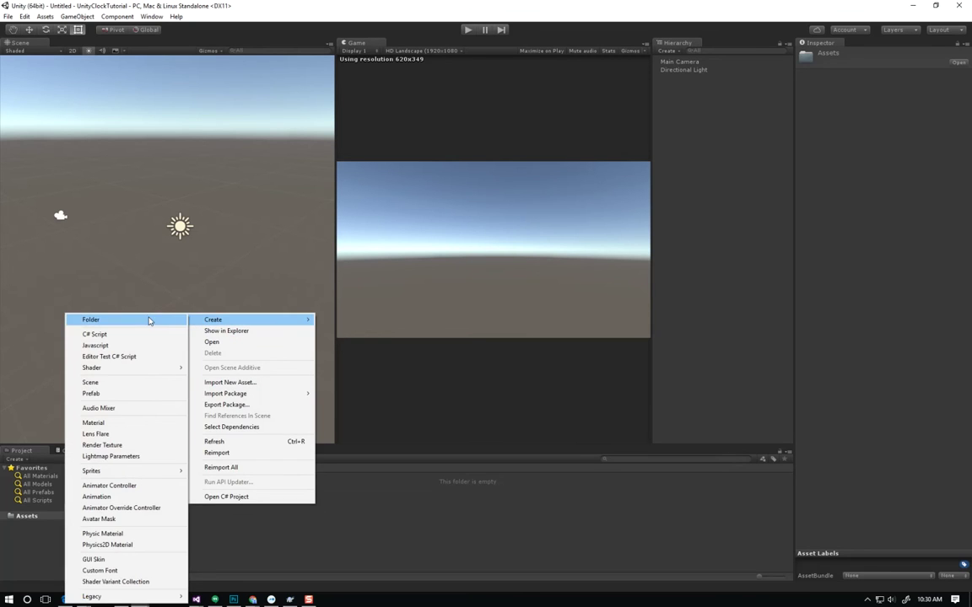
click(150, 320)
text(Scripts)
key(Return)
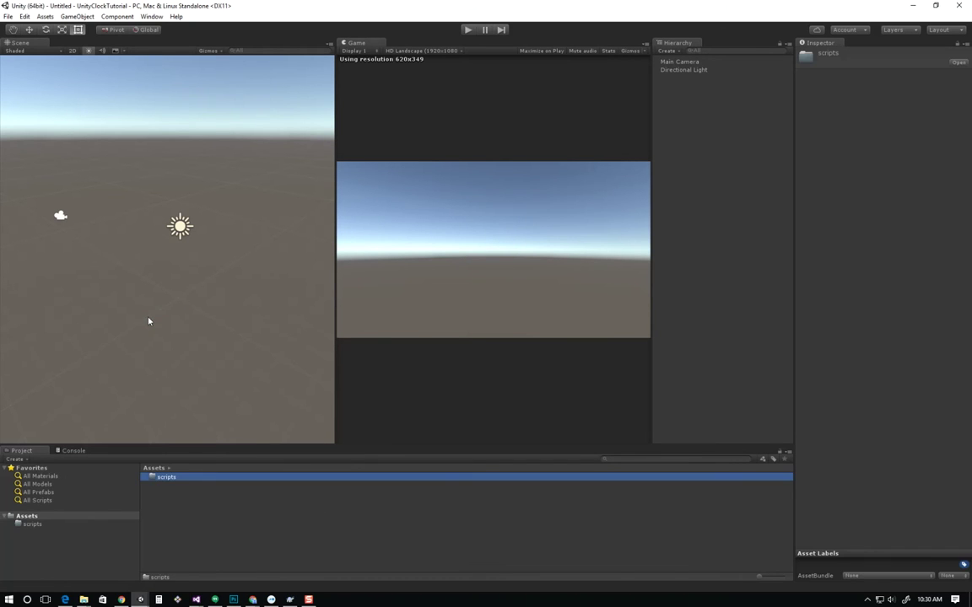
right_click(178, 520)
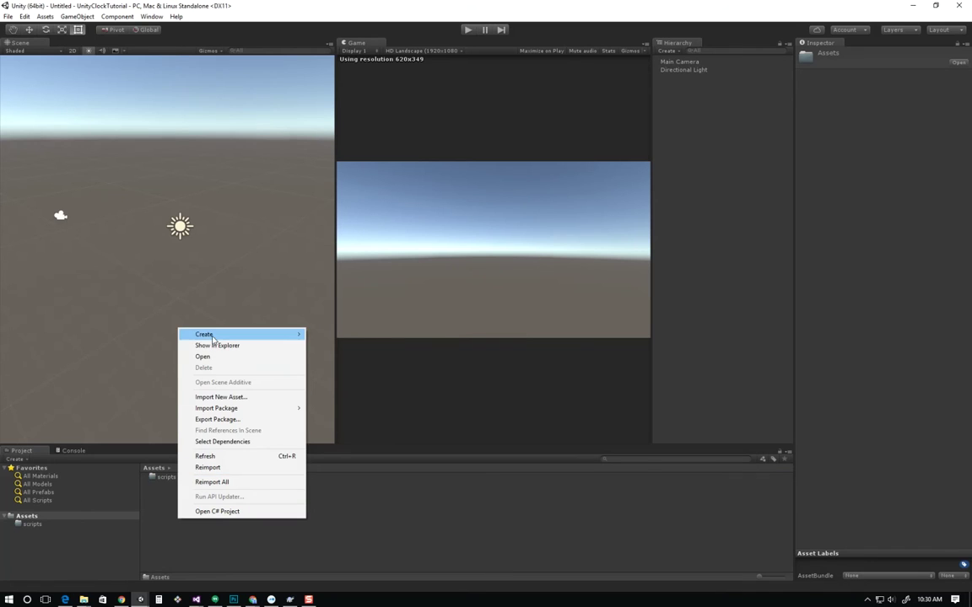
mouse_move(202, 334)
click(101, 57)
text(scenes)
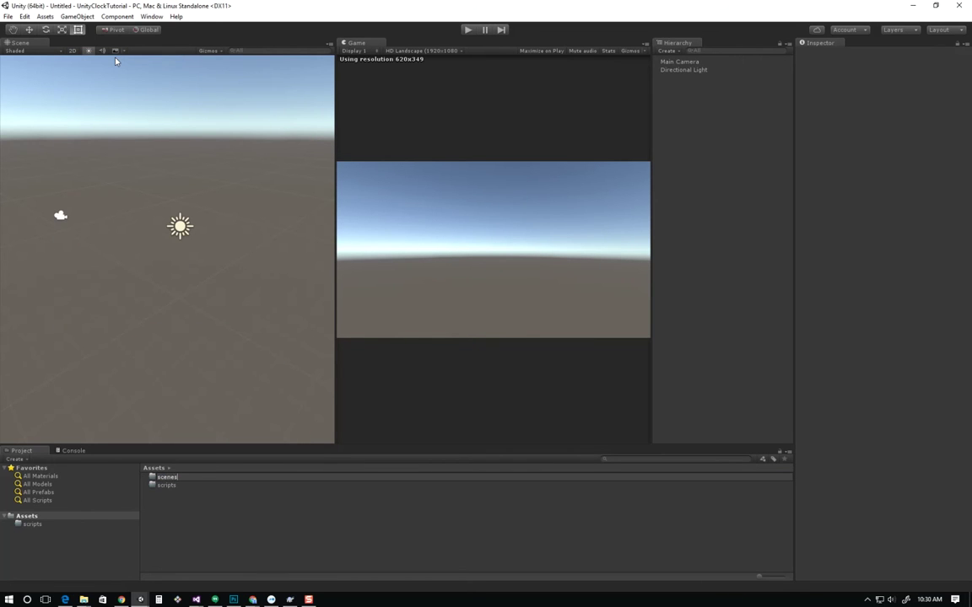
key(Return)
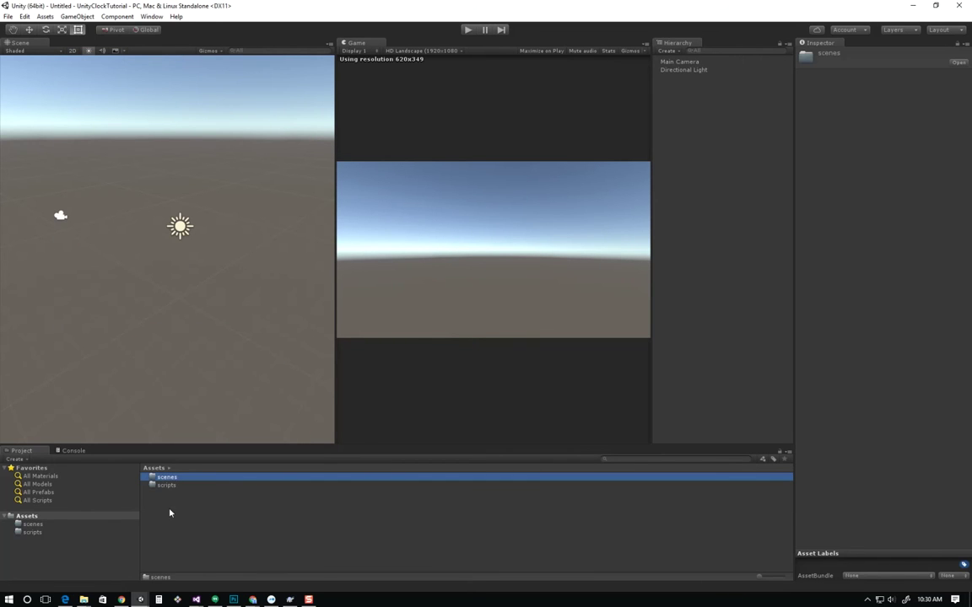
Step: Add materials and textures folders under Assets, then clear the selection
right_click(161, 497)
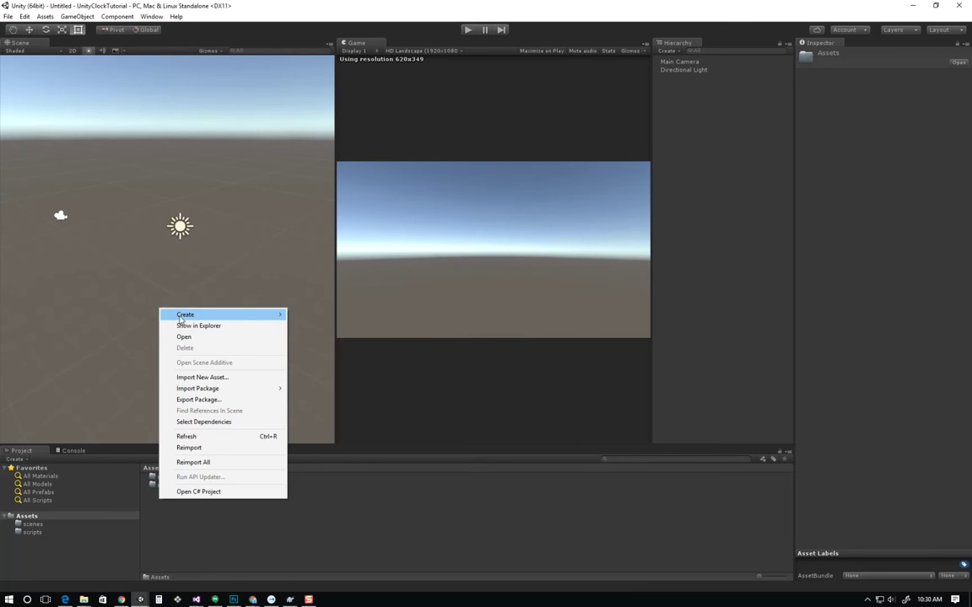
mouse_move(182, 315)
click(124, 319)
text(ma)
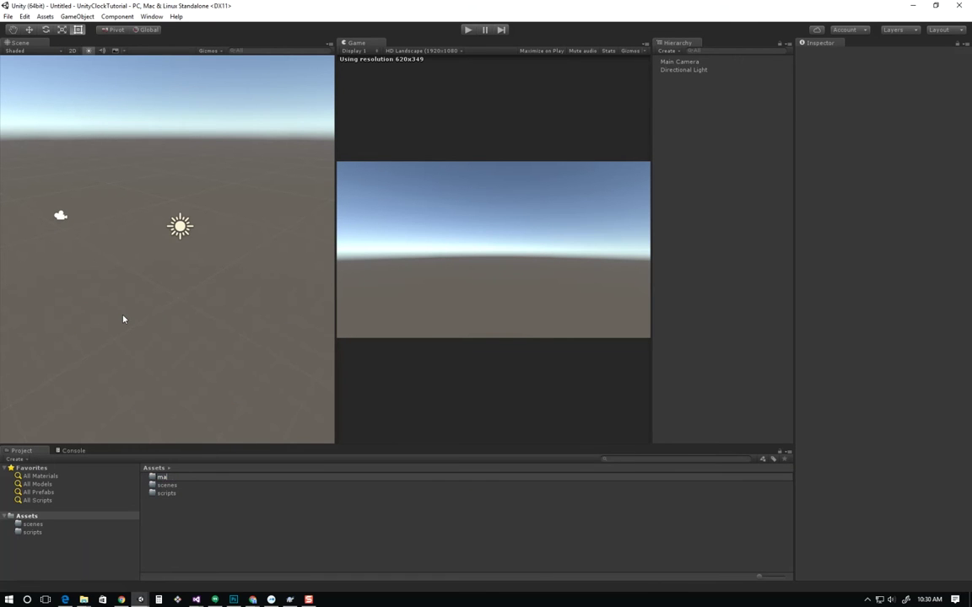
key(Return)
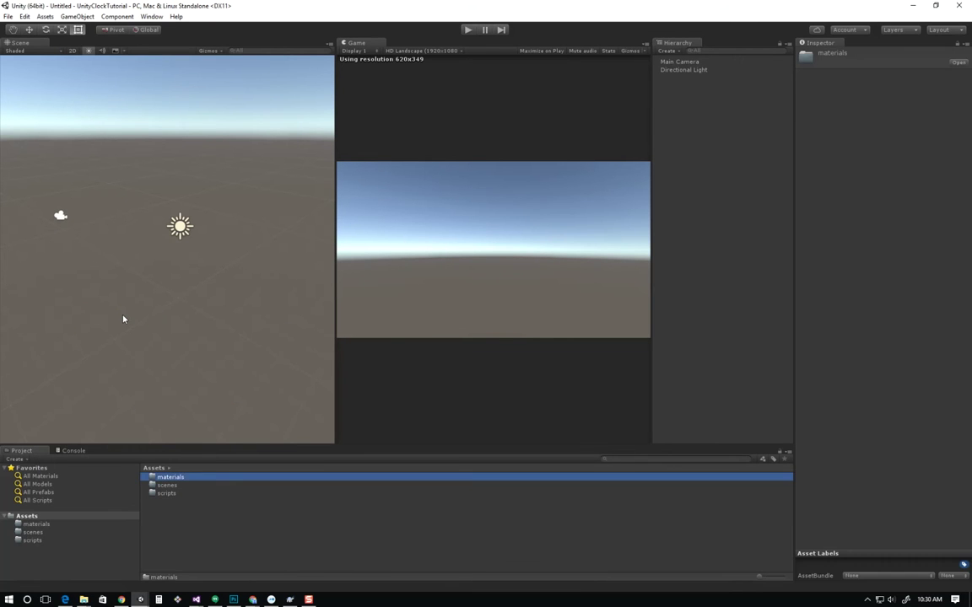
right_click(169, 514)
mouse_move(190, 335)
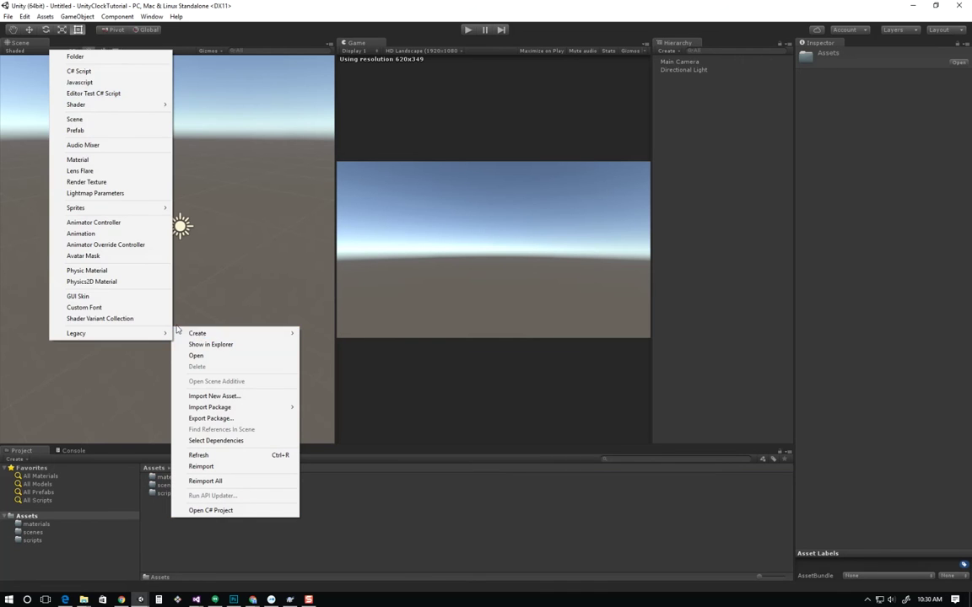
click(76, 56)
text(textures)
key(Return)
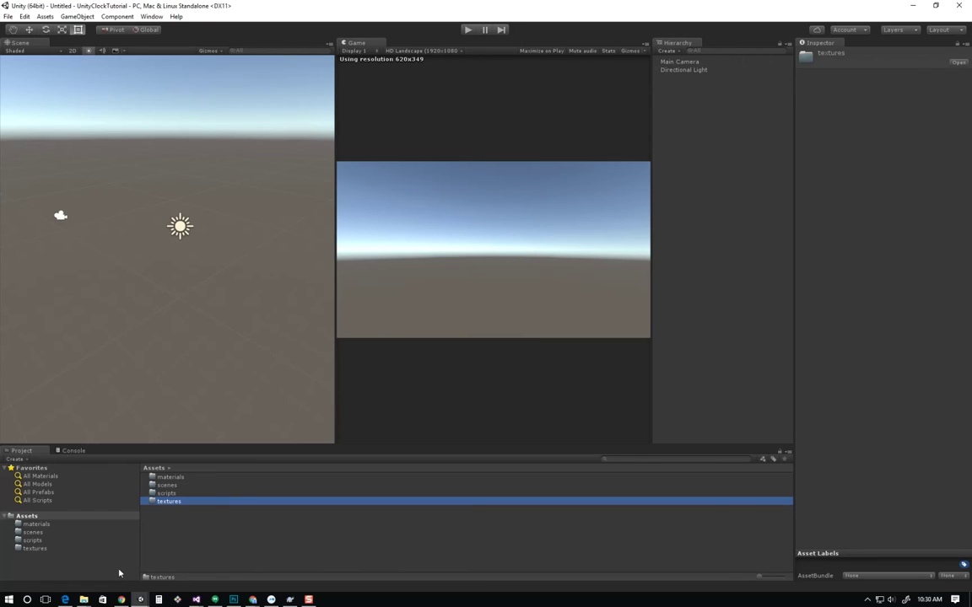
click(192, 540)
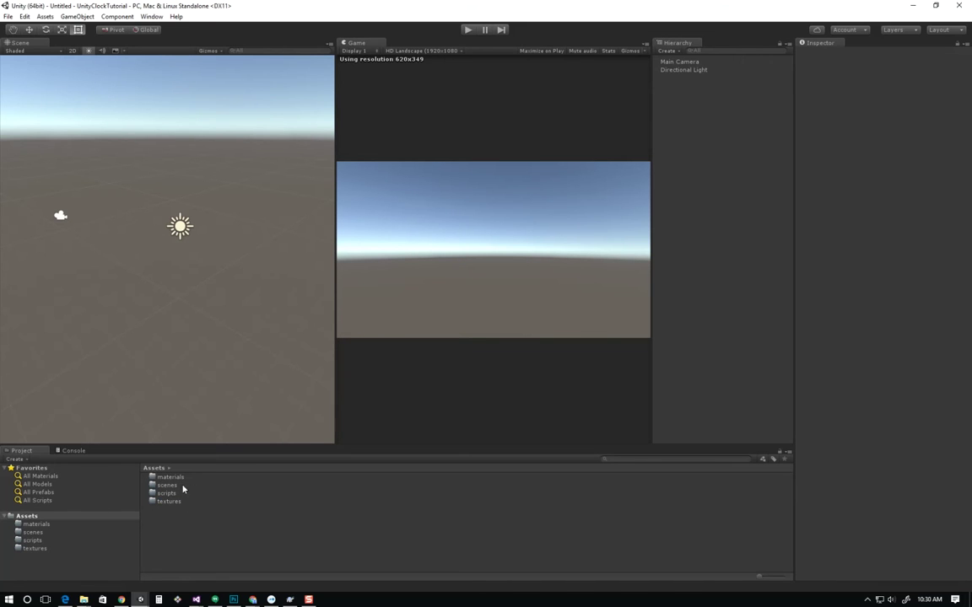
Step: Save the current scene as Unity3DClock.unity in the scenes folder
key(ctrl+s)
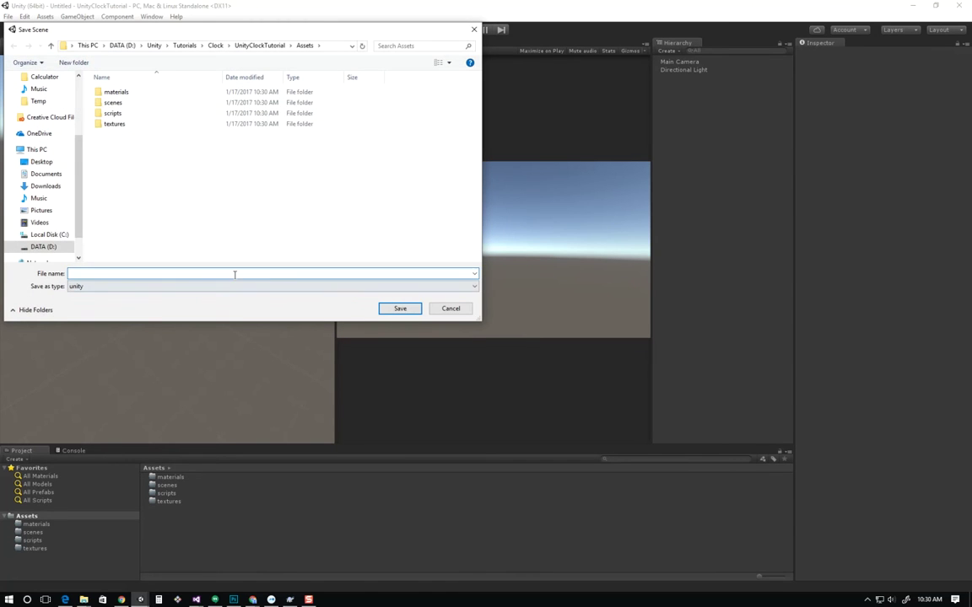
double_click(112, 102)
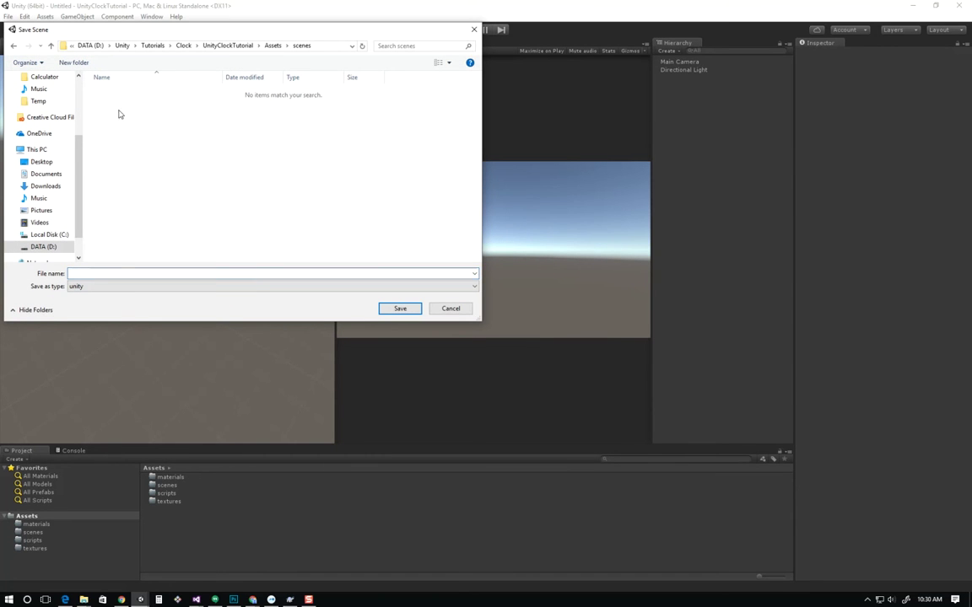
click(132, 273)
text(UnityClock)
text(3D)
key(Return)
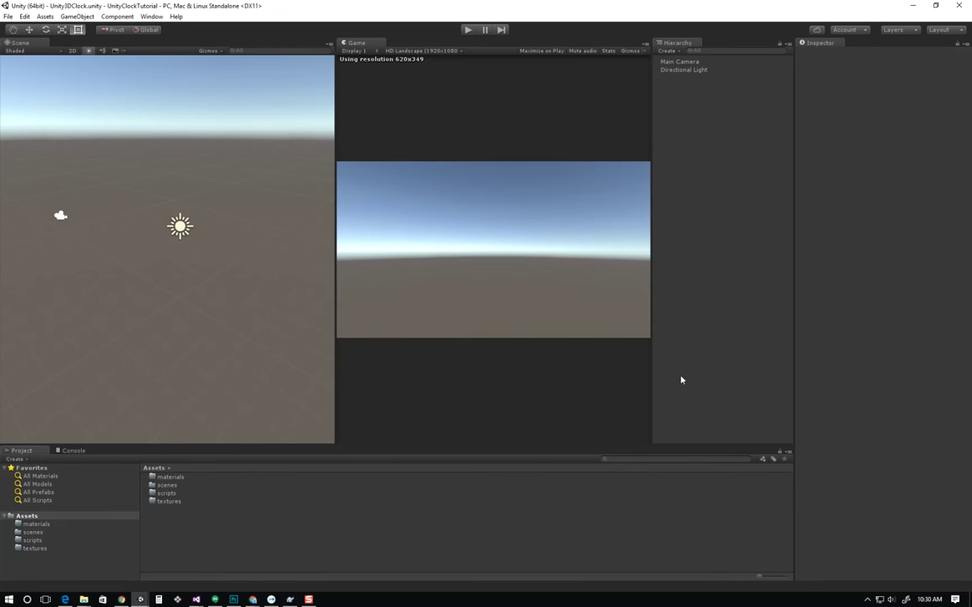
Step: Add a 3D Quad to the Hierarchy and rename it Hand
right_click(675, 230)
click(694, 123)
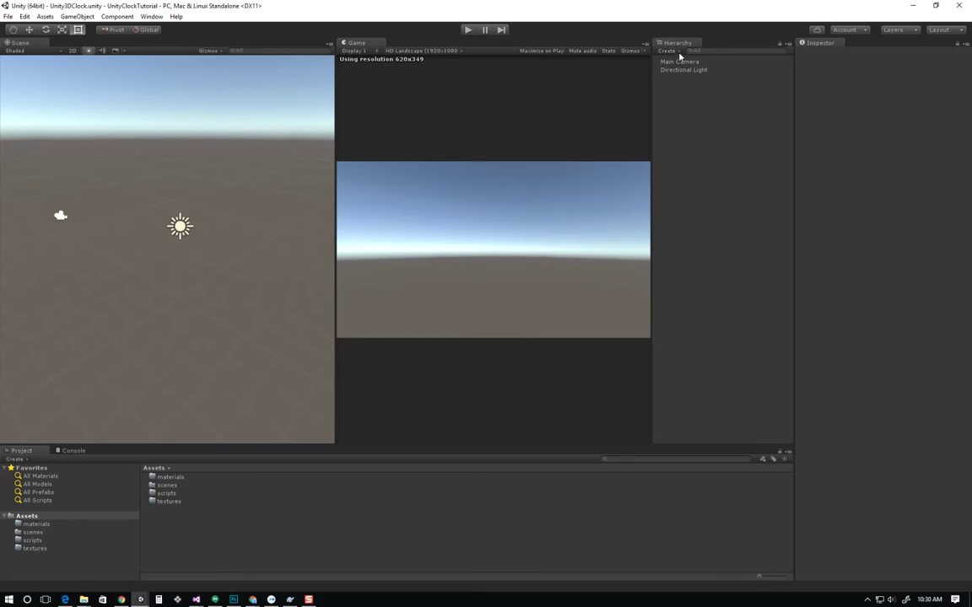
right_click(681, 141)
mouse_move(693, 234)
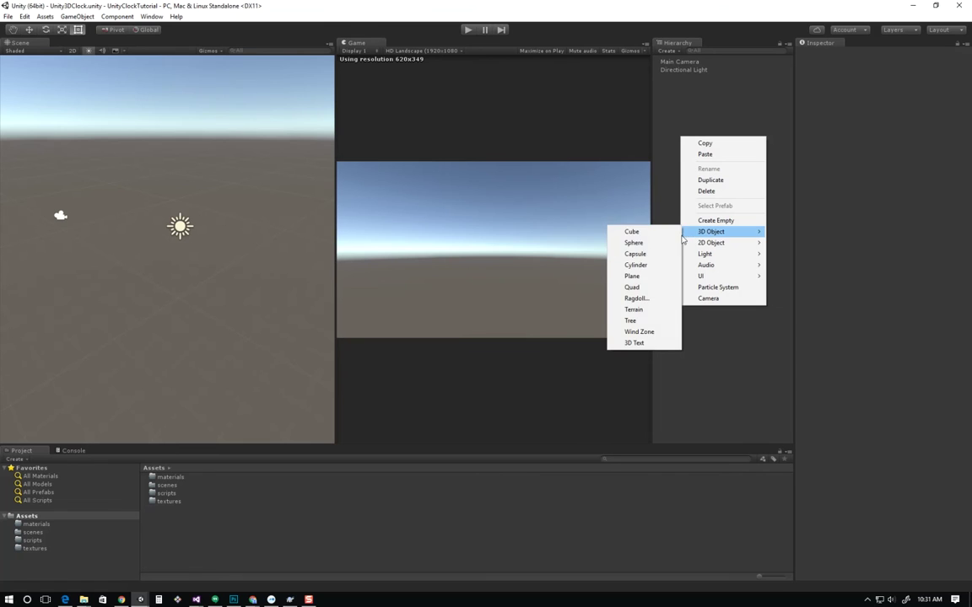
click(632, 287)
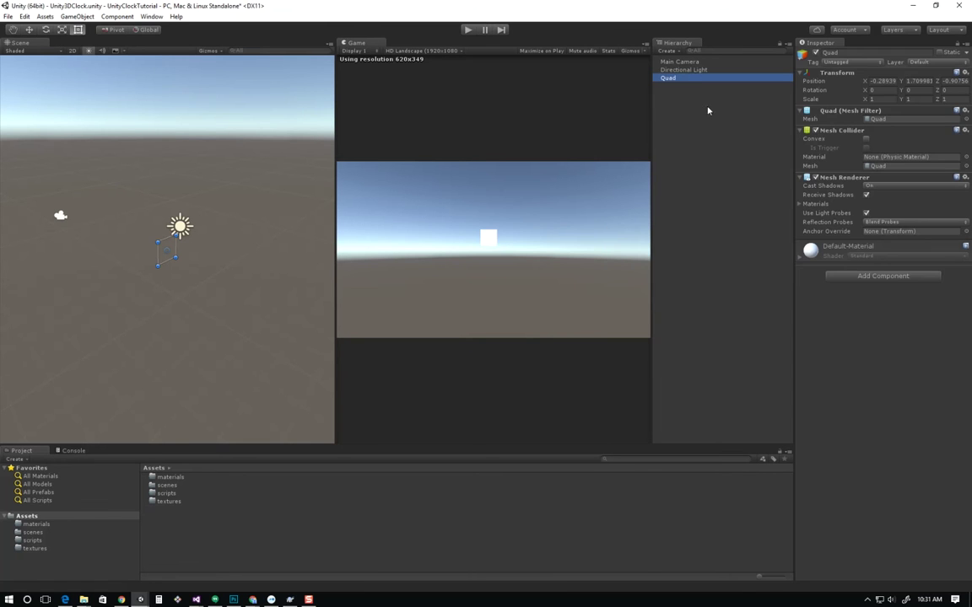
key(F2)
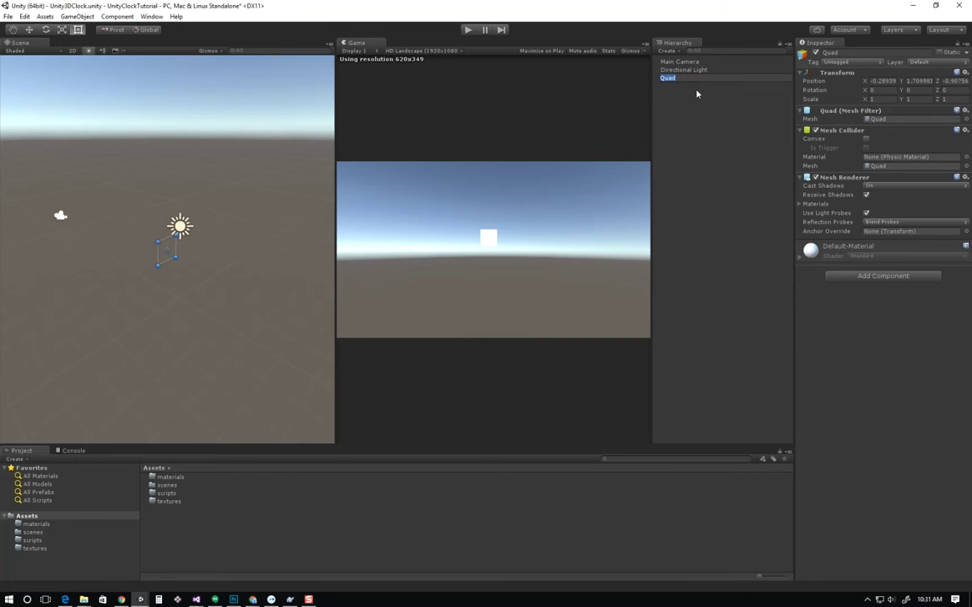
text(Han)
key(Return)
Step: Reselect Hand and frame it in the Scene view
click(679, 149)
right_click(679, 148)
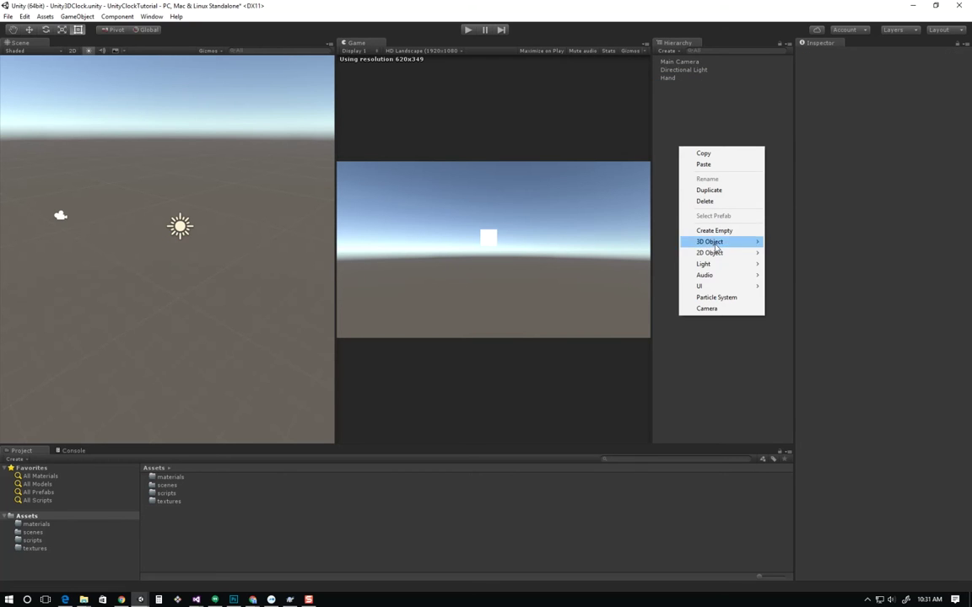
mouse_move(716, 289)
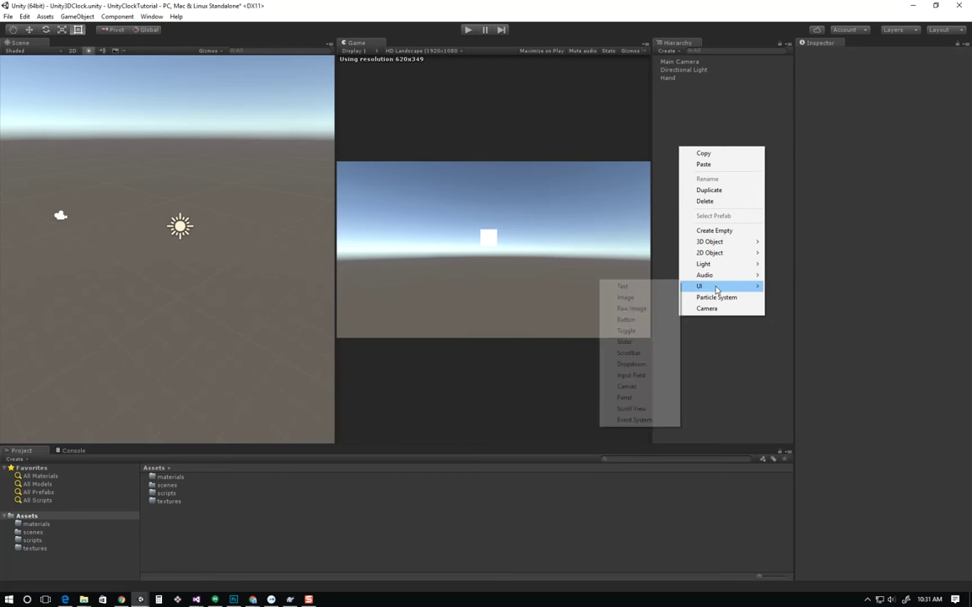
click(688, 97)
click(670, 78)
double_click(672, 78)
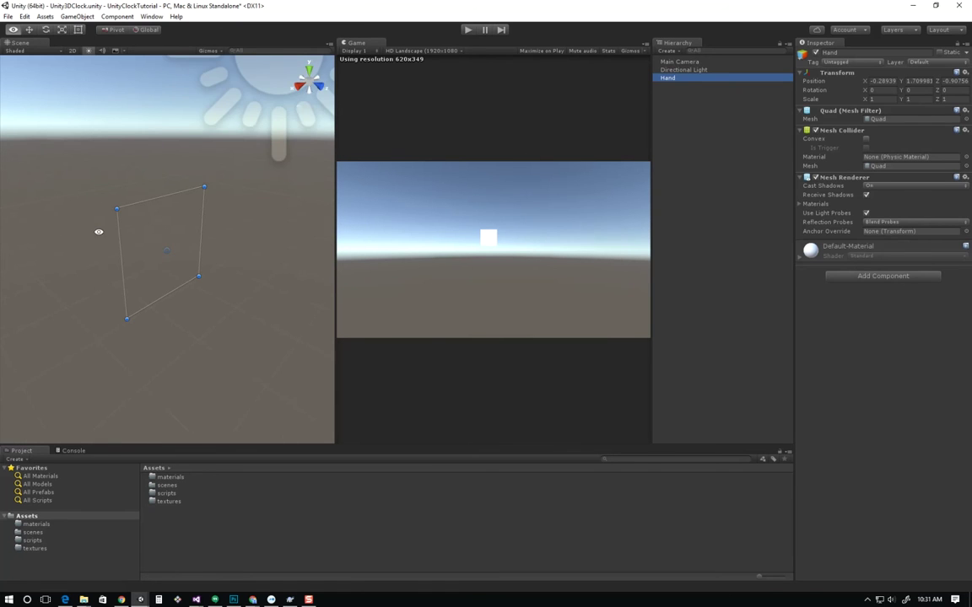
Step: Orbit and pan around the Hand quad, select the Directional Light, and activate its rotation gizmo
alt+drag(224, 217, 203, 207)
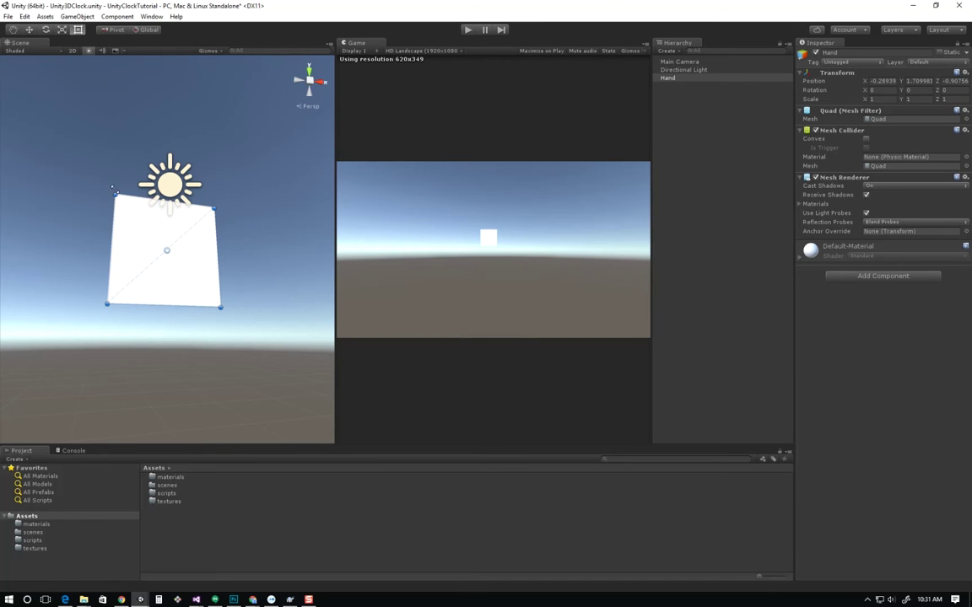
scroll(80, 150, up, 3)
scroll(82, 152, down, 1)
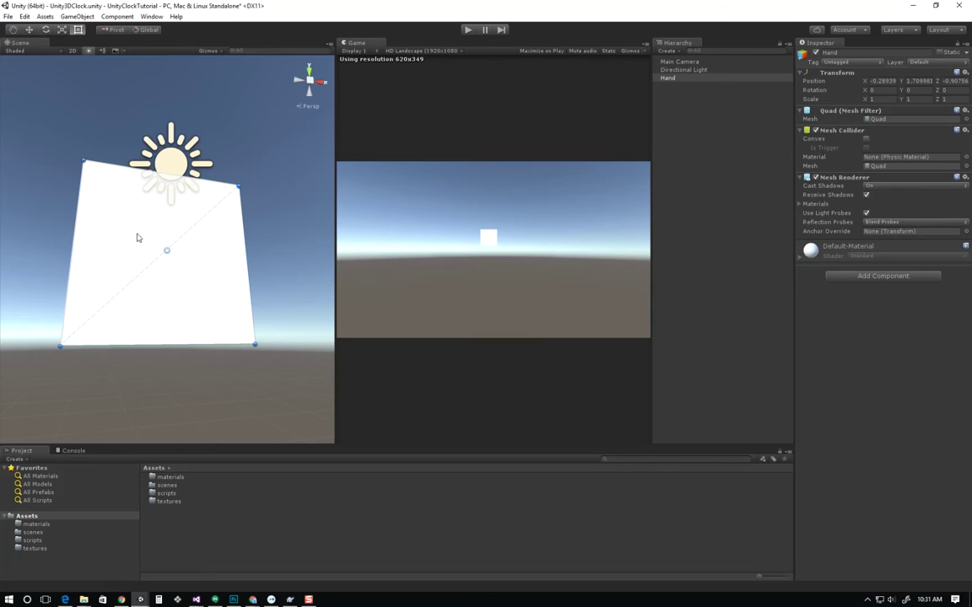
middle_drag(130, 252, 153, 245)
scroll(148, 230, down, 1)
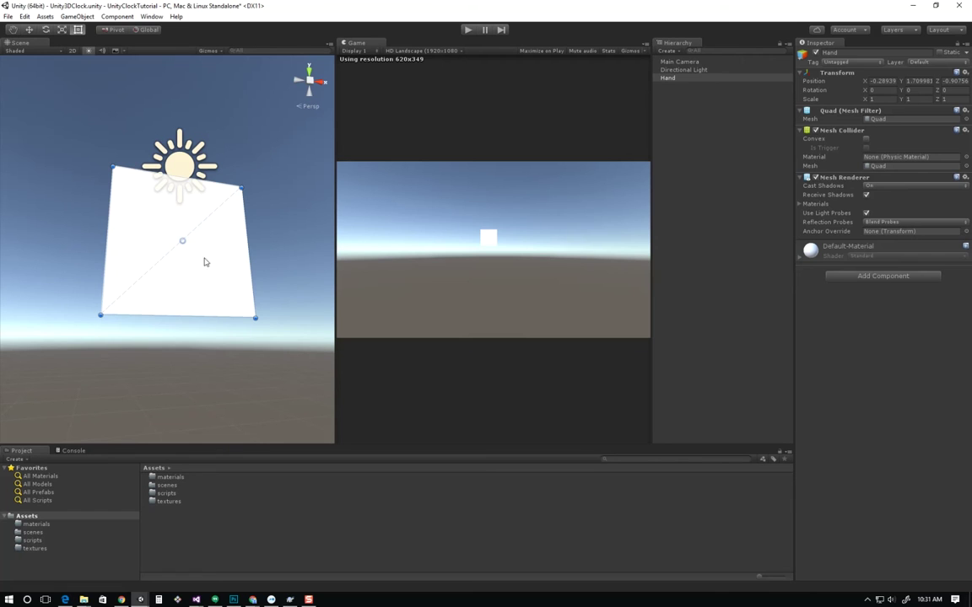
click(199, 199)
mouse_move(200, 225)
alt+mouse_down()
mouse_move(195, 265)
mouse_move(210, 266)
mouse_move(206, 240)
alt+mouse_up()
key(e)
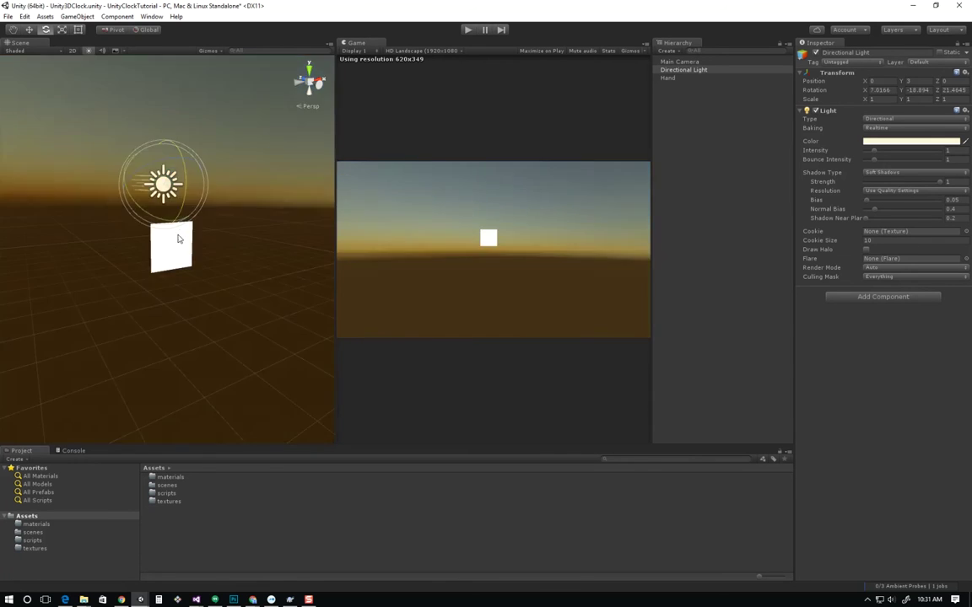